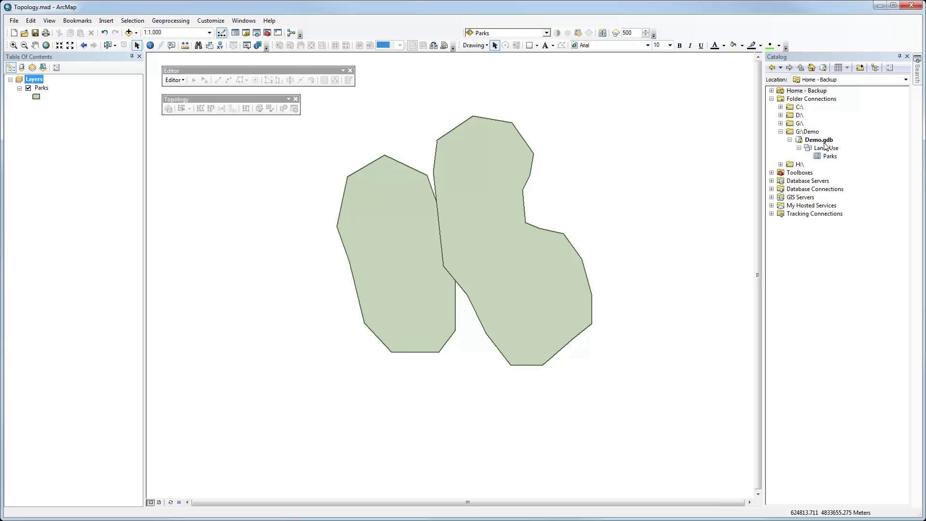
# Step: Browse the Demo geodatabase into the Land_Use dataset, dismissing the color scheme prompt and viewing Parks
pyautogui.click(819, 141)
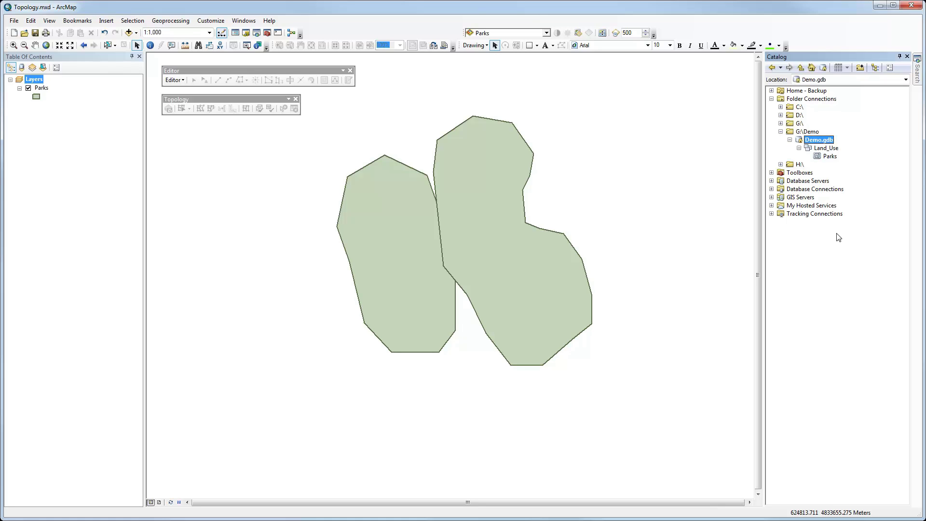
pyautogui.click(831, 148)
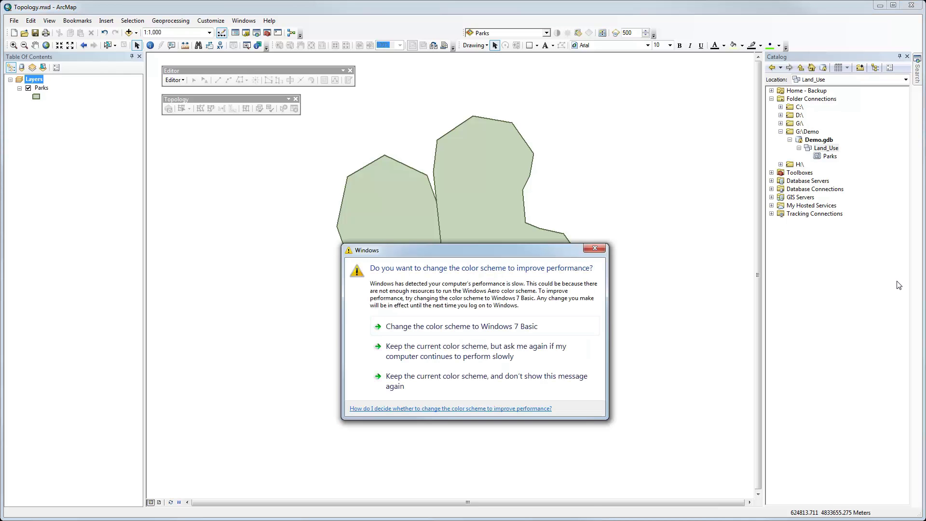
pyautogui.click(399, 383)
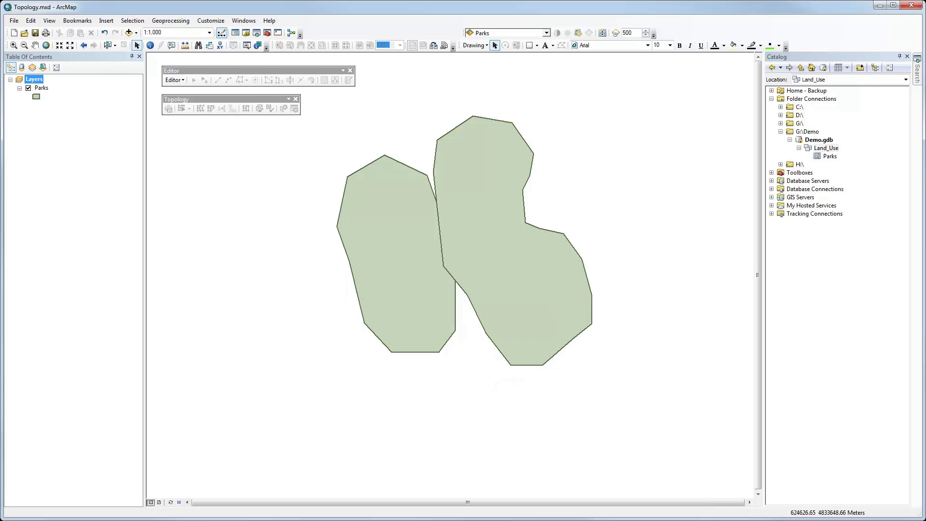
pyautogui.click(829, 156)
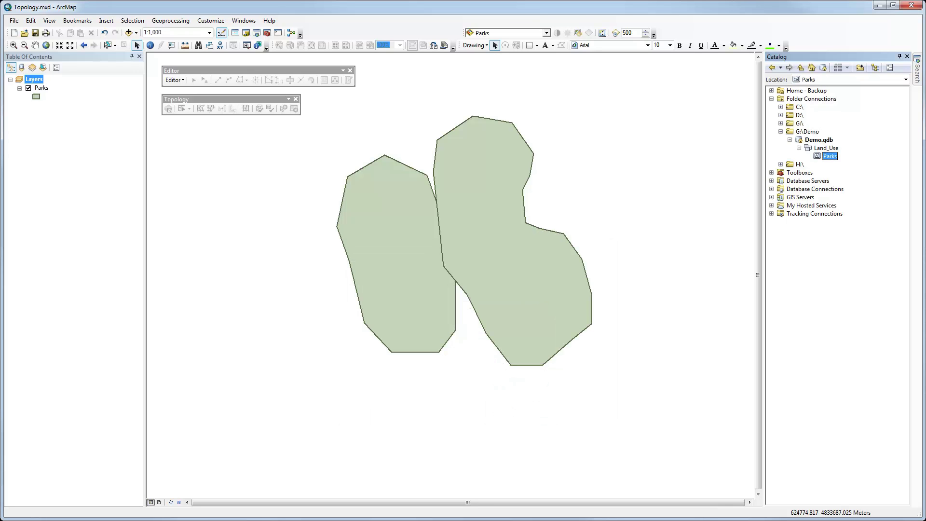
pyautogui.click(824, 149)
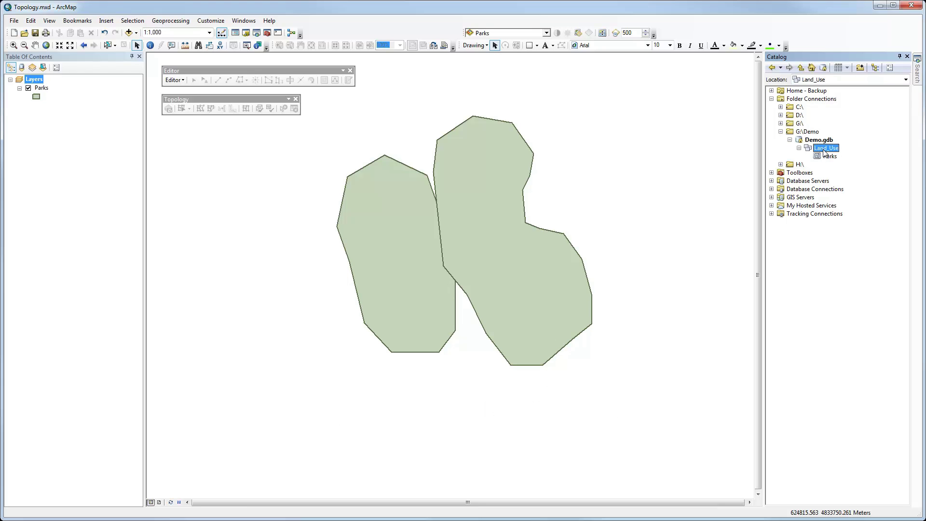
# Step: Start a new topology Land_Use_Topology with 0.001 tolerance, including Parks at rank 1
pyautogui.rightClick(824, 150)
pyautogui.moveTo(853, 223)
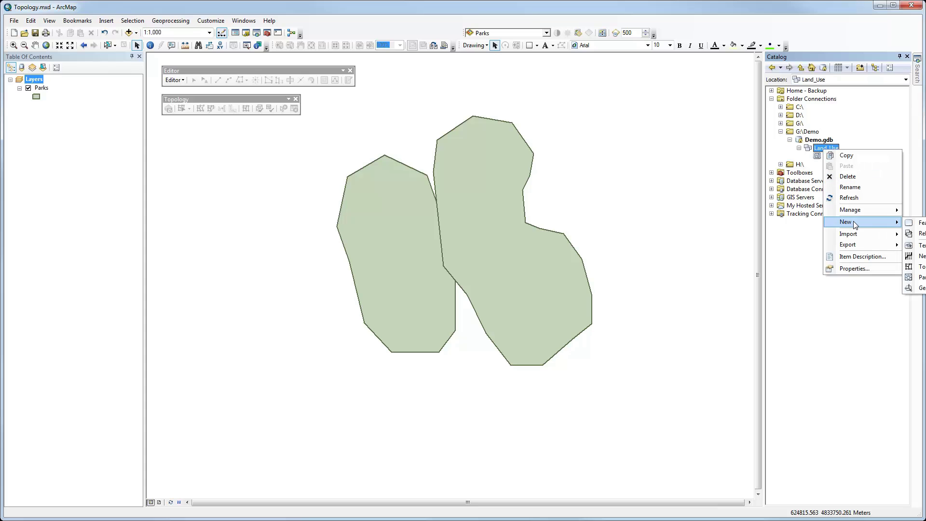
pyautogui.click(918, 267)
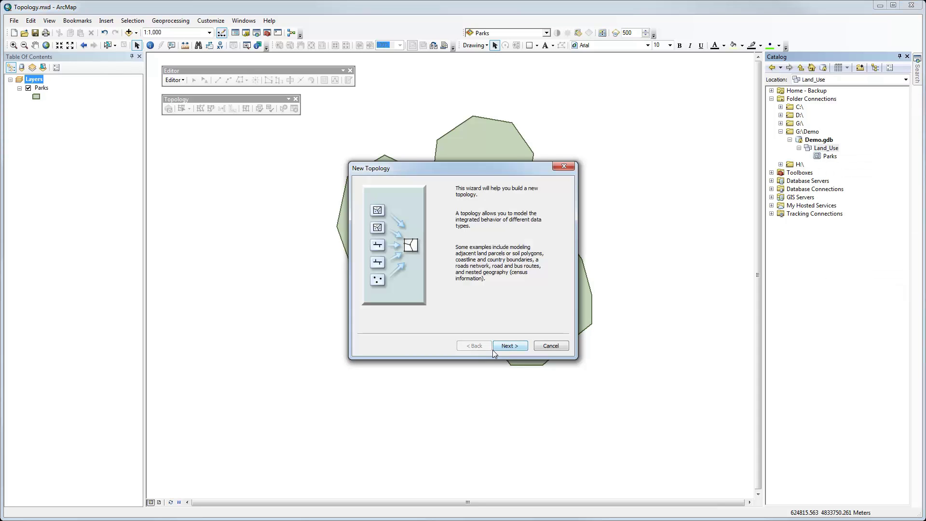
pyautogui.click(507, 346)
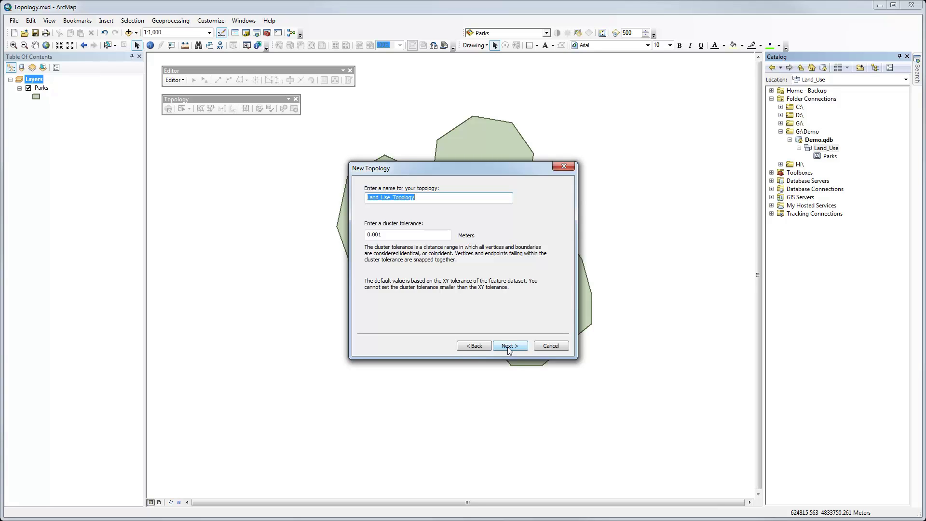
pyautogui.click(507, 346)
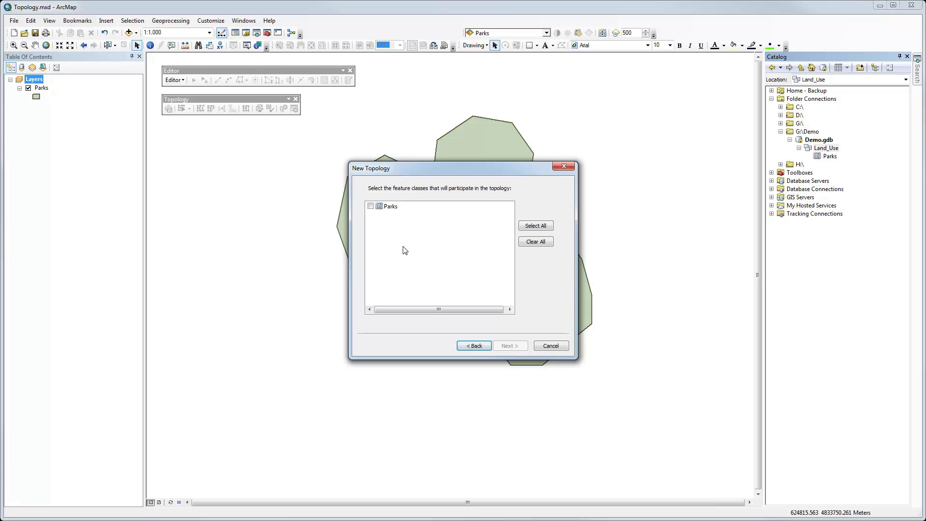
pyautogui.click(372, 207)
pyautogui.click(509, 346)
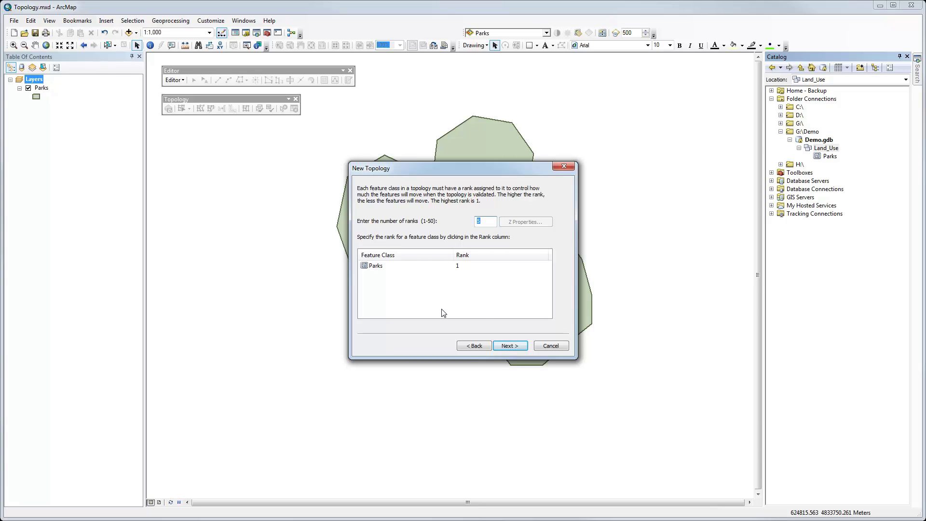
pyautogui.click(511, 345)
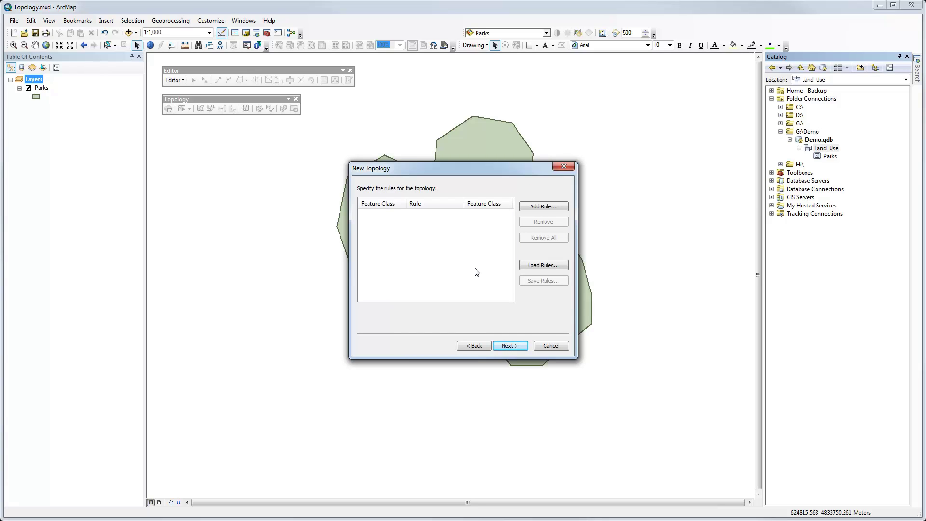
# Step: Add a Parks Must Not Overlap rule and finish creating Land_Use_Topology
pyautogui.click(544, 206)
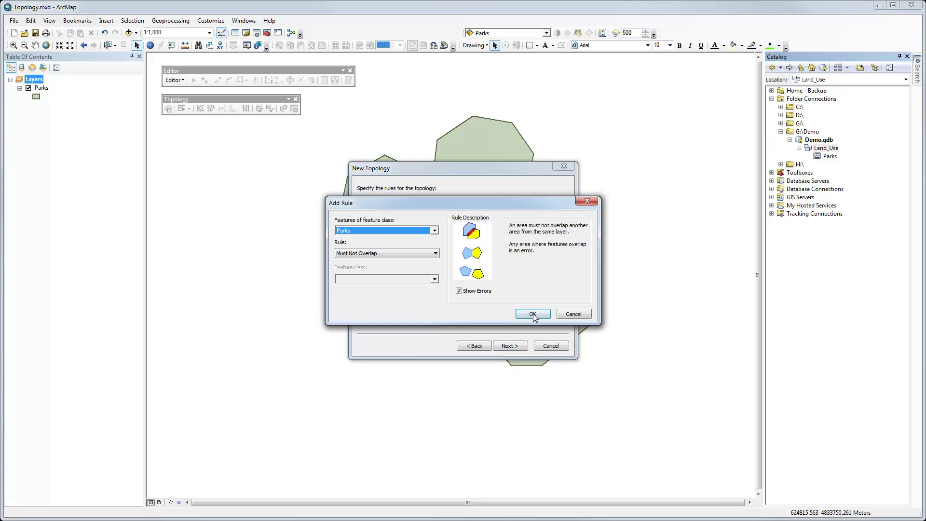
pyautogui.click(436, 255)
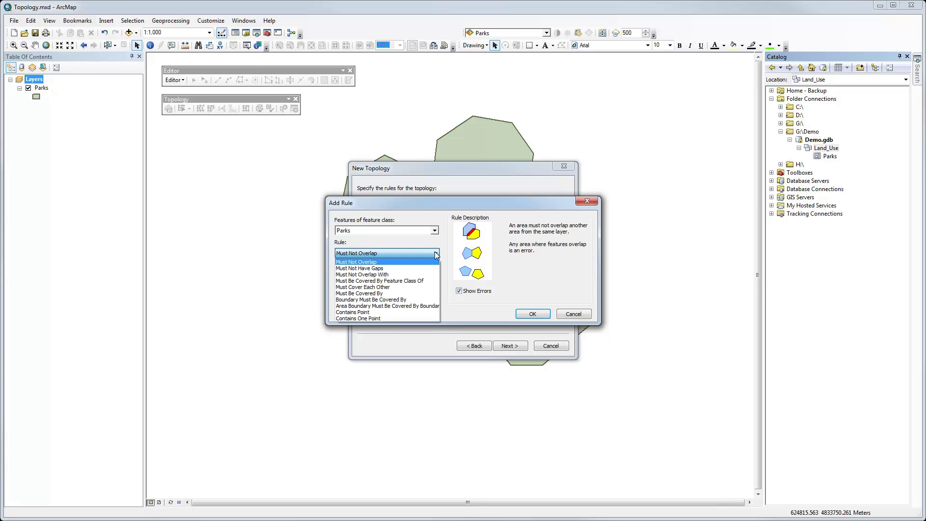
pyautogui.click(447, 229)
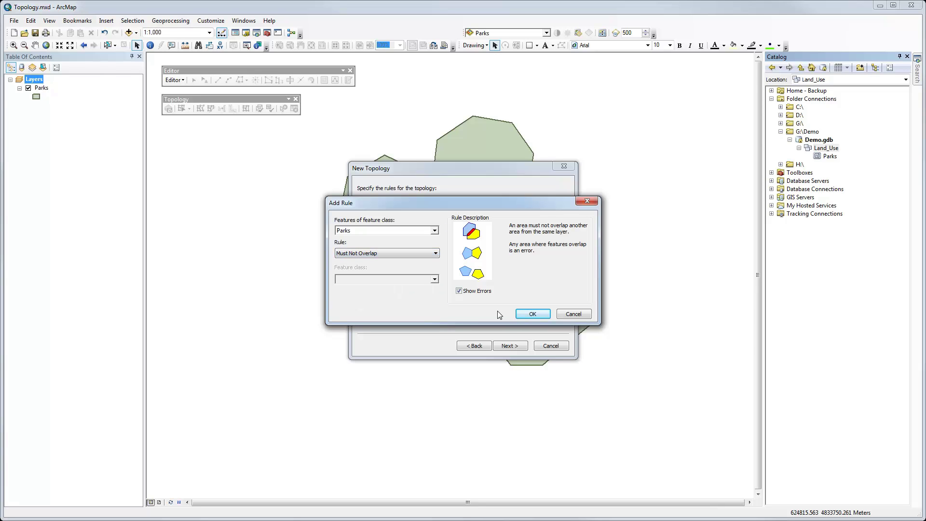
pyautogui.click(532, 314)
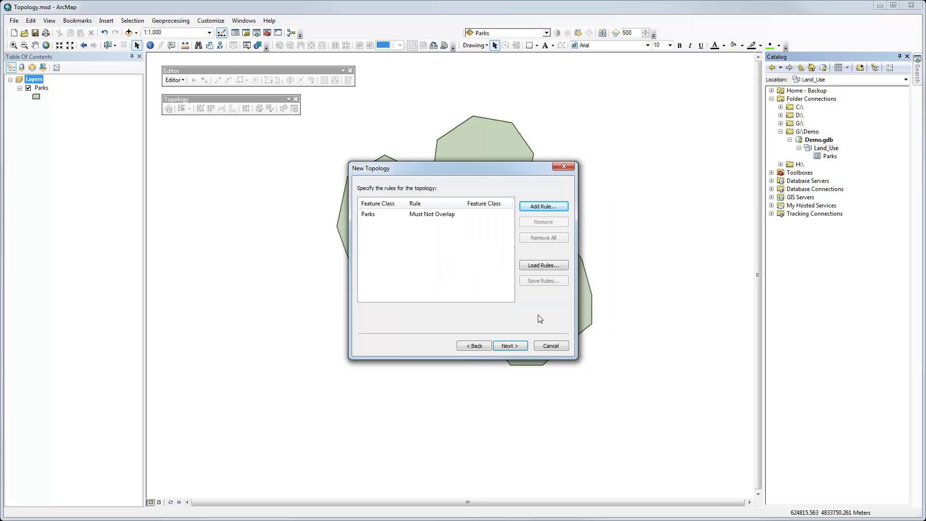
pyautogui.click(514, 343)
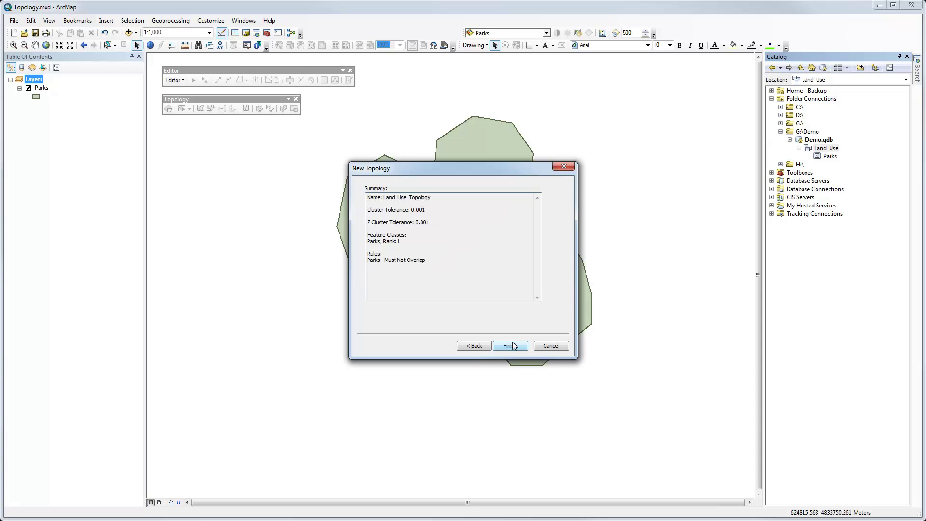
pyautogui.click(514, 346)
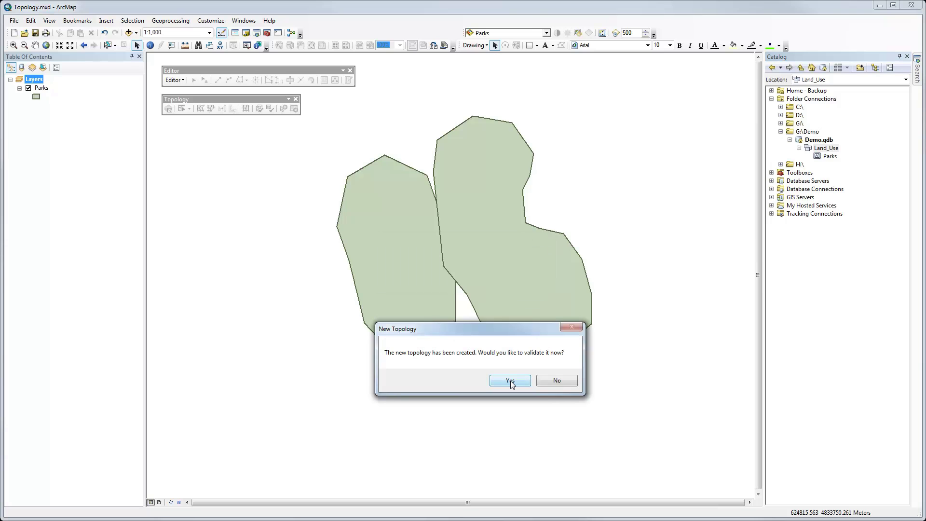
# Step: Validate the new topology and select Land_Use_Topology in the Catalog tree
pyautogui.click(511, 381)
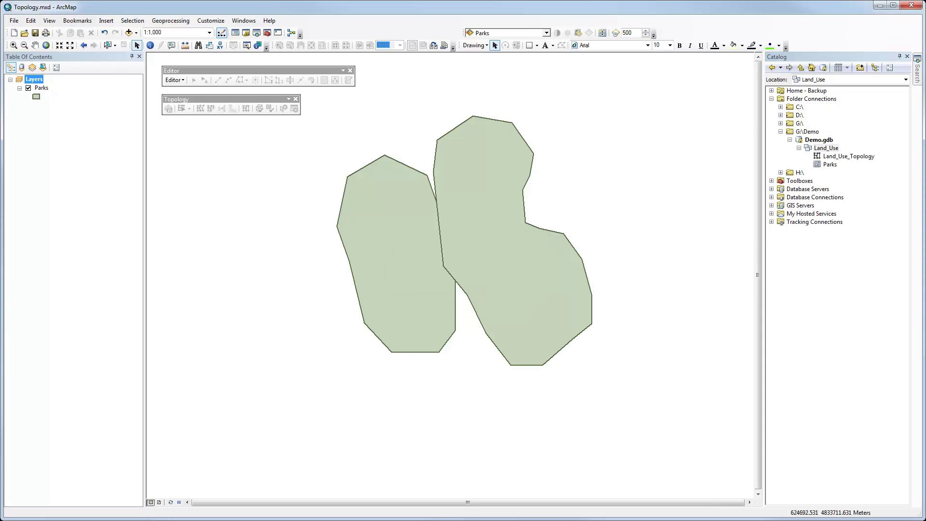
pyautogui.click(844, 157)
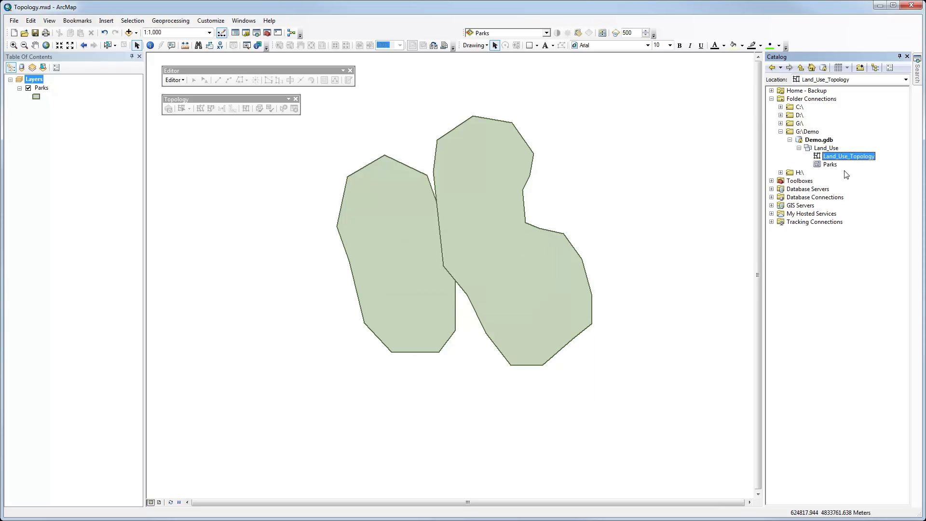
# Step: Add Land_Use_Topology to the map without its participating feature classes
pyautogui.moveTo(847, 158); pyautogui.dragTo(481, 289)
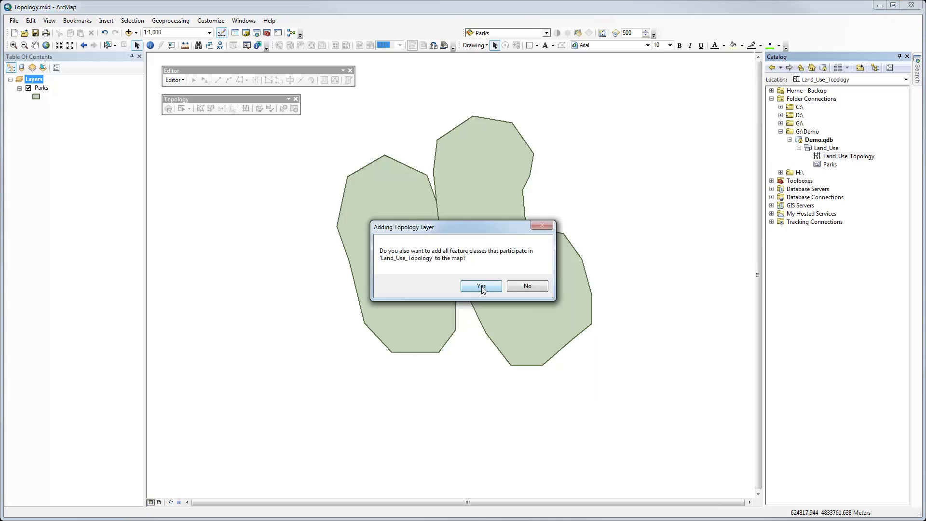
pyautogui.click(527, 286)
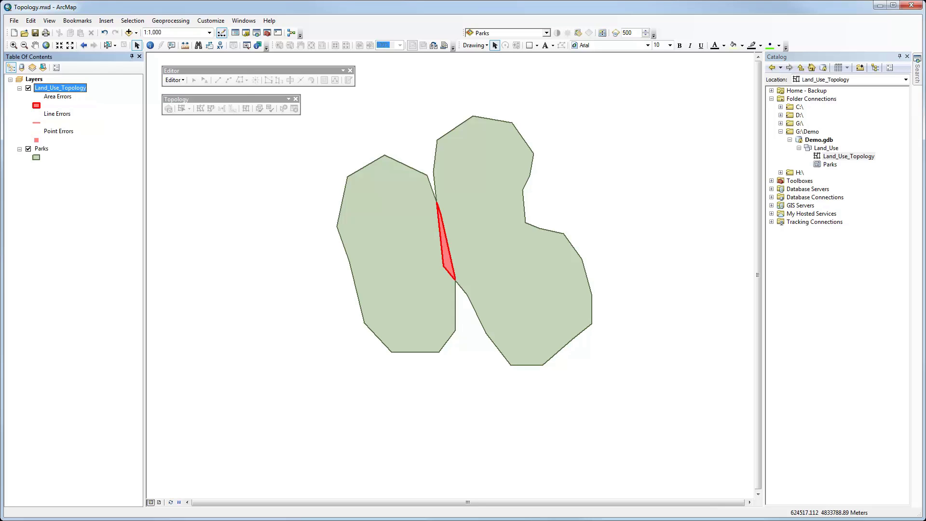
# Step: Start editing, then find and select the Parks Must Not Overlap error between features 2 and 3 in Error Inspector
pyautogui.click(174, 80)
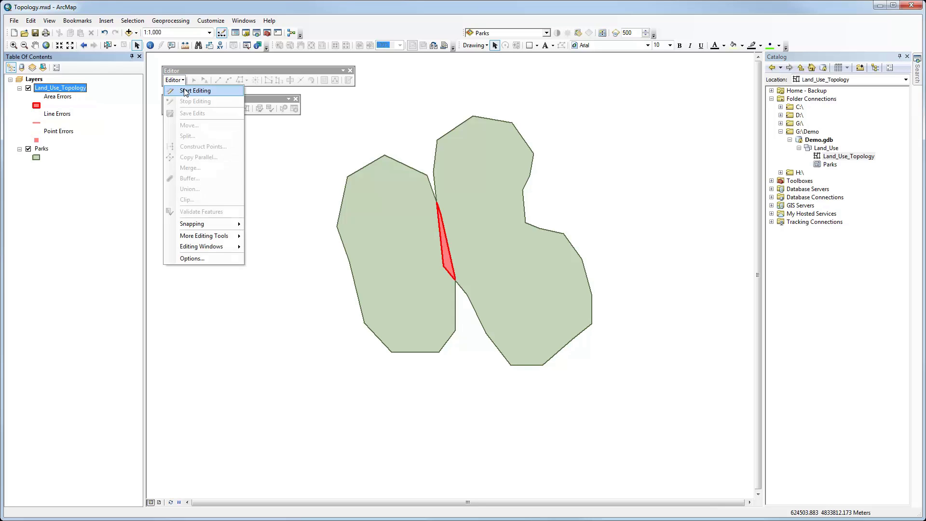
pyautogui.click(185, 90)
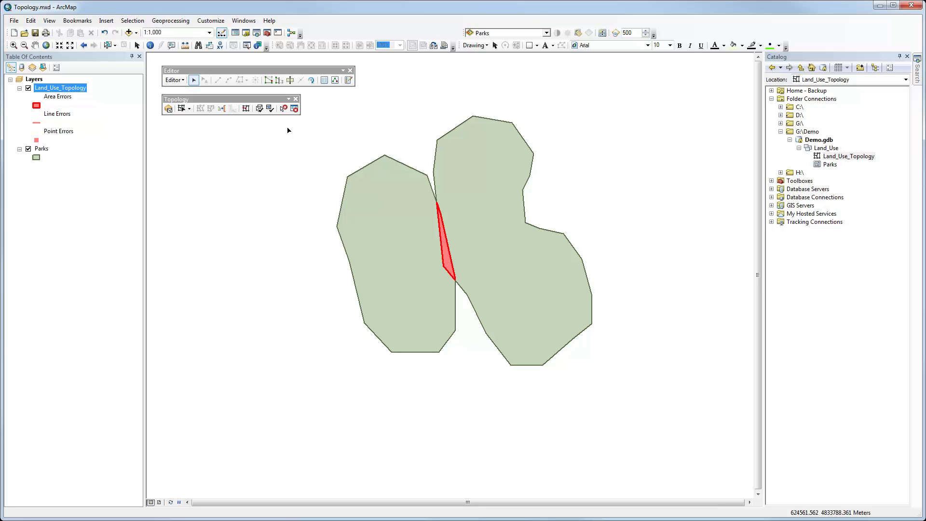
pyautogui.click(294, 109)
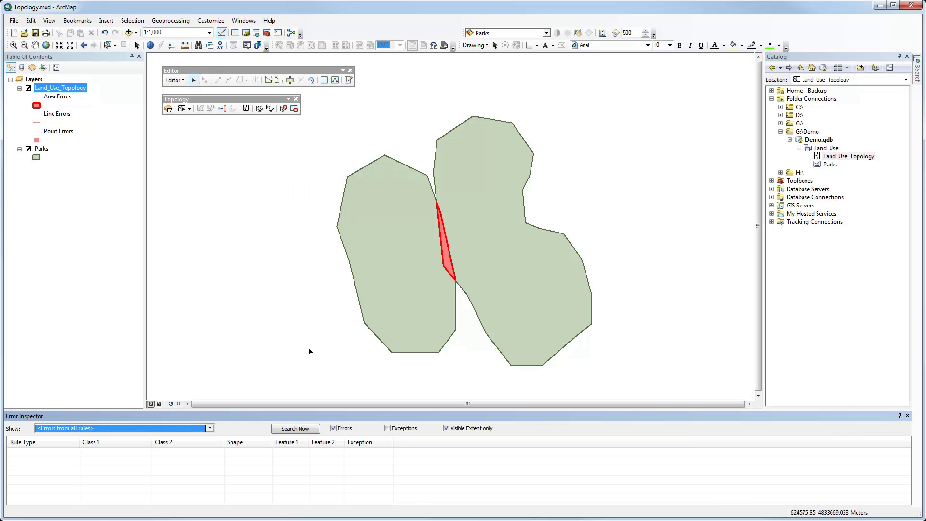
pyautogui.click(304, 431)
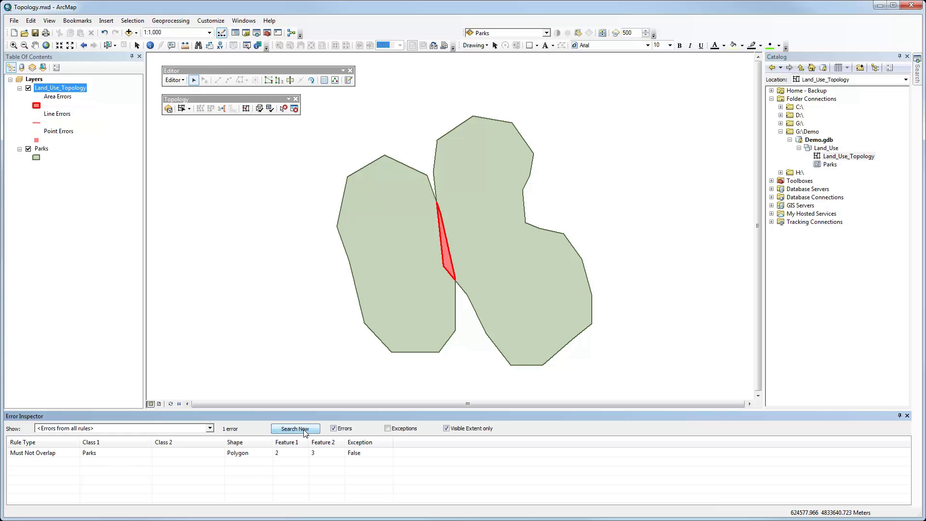
pyautogui.click(42, 455)
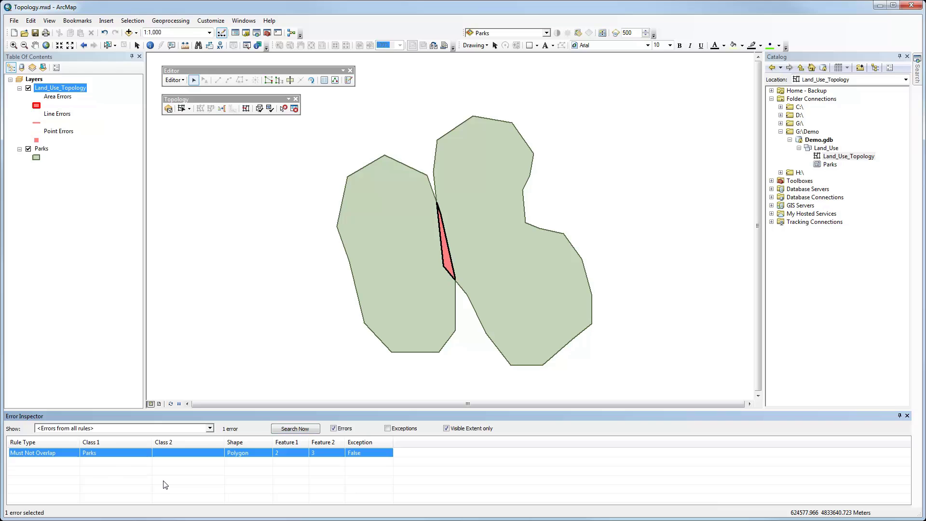
# Step: Fix the overlap error with Subtract, then stop editing and save the edits
pyautogui.rightClick(56, 457)
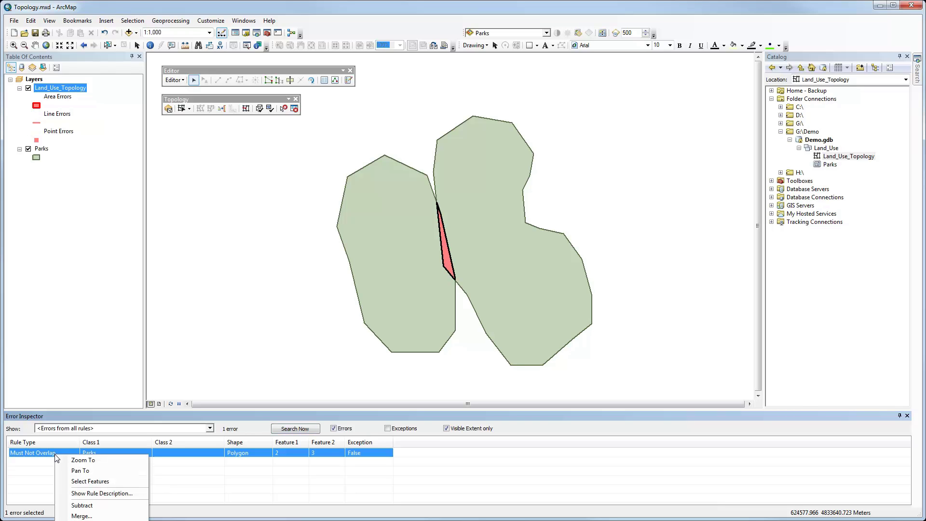
pyautogui.click(81, 504)
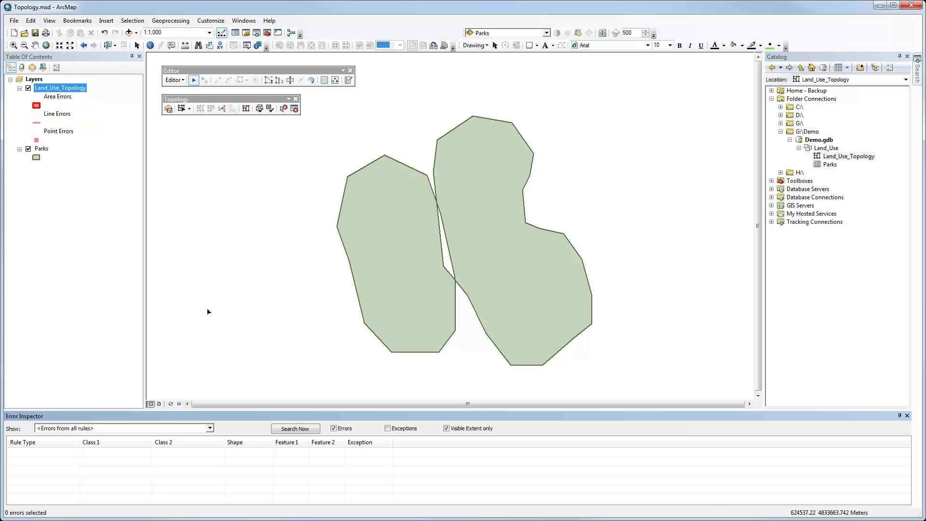
pyautogui.click(175, 80)
pyautogui.click(195, 101)
pyautogui.click(442, 381)
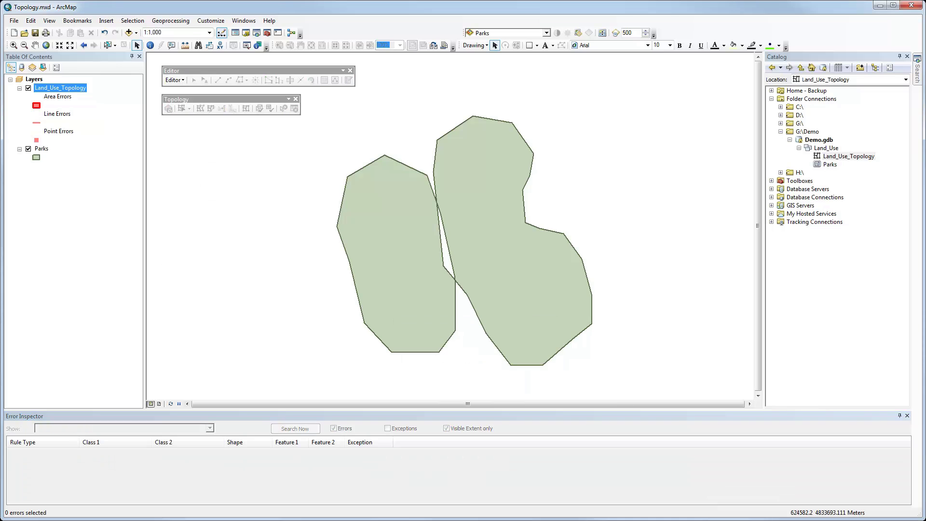